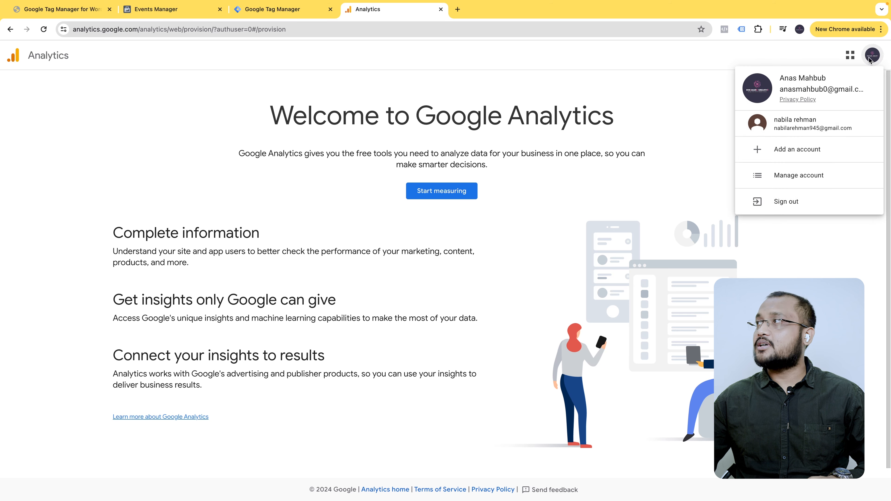
- Switch to the other signed-in Google account and start creating a new Analytics account in the admin settings
click(820, 130)
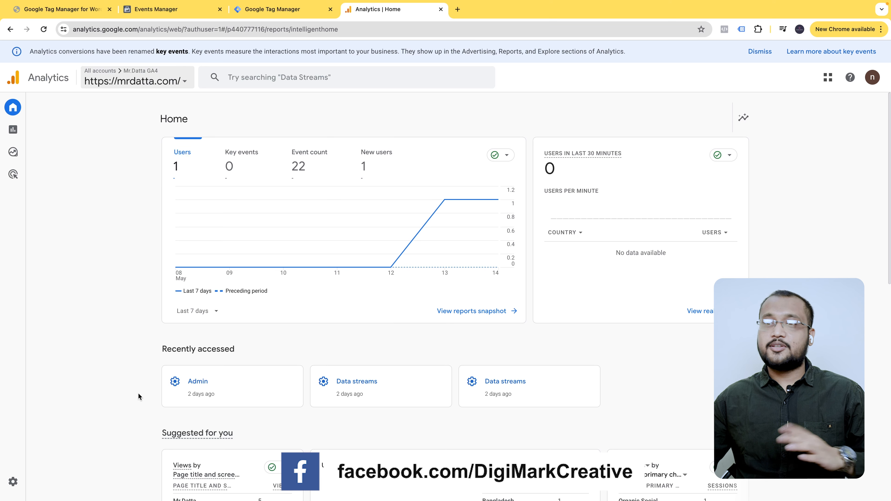
click(14, 482)
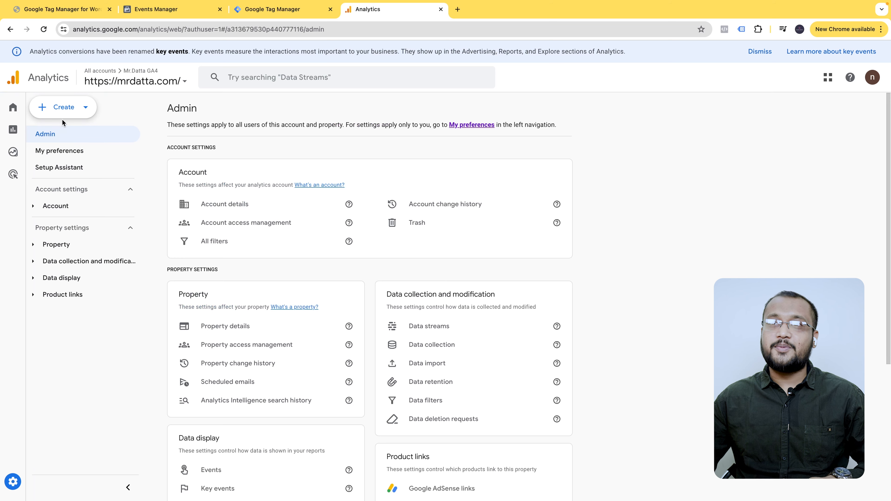
click(65, 107)
click(63, 134)
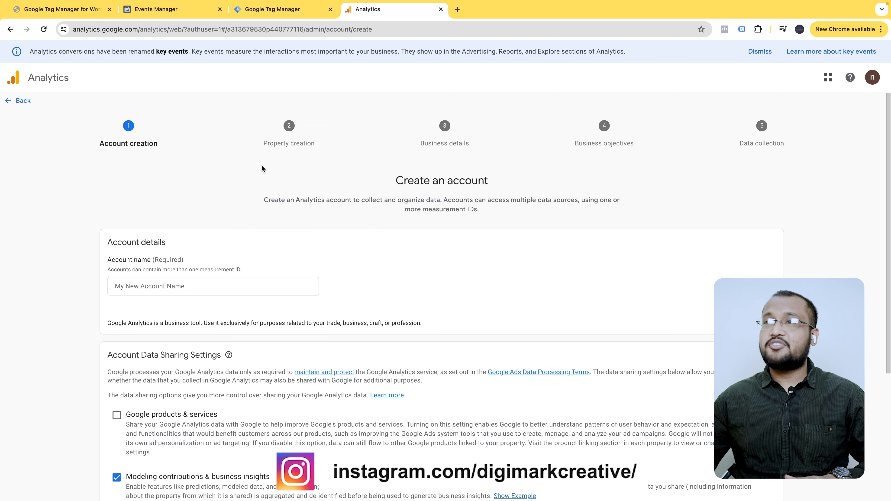
- Check the dataset name in Events Manager and name the new Analytics account "DMC.Capi.class Ga4"
click(178, 287)
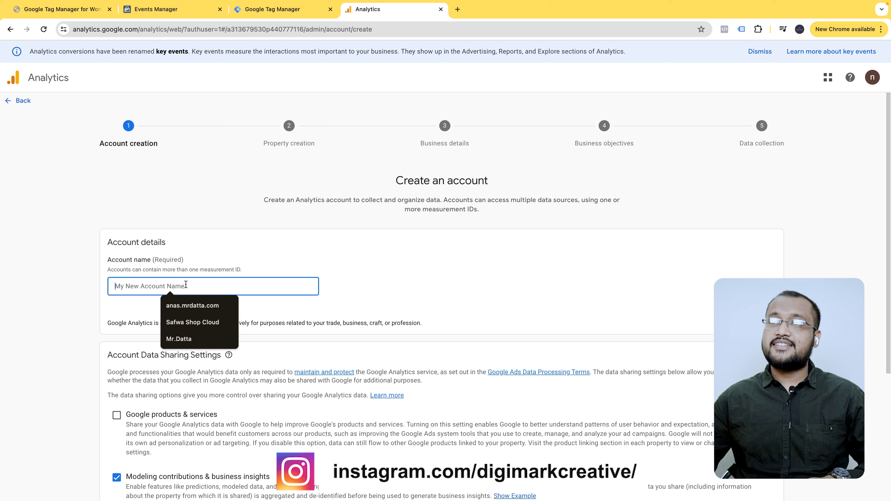
click(148, 11)
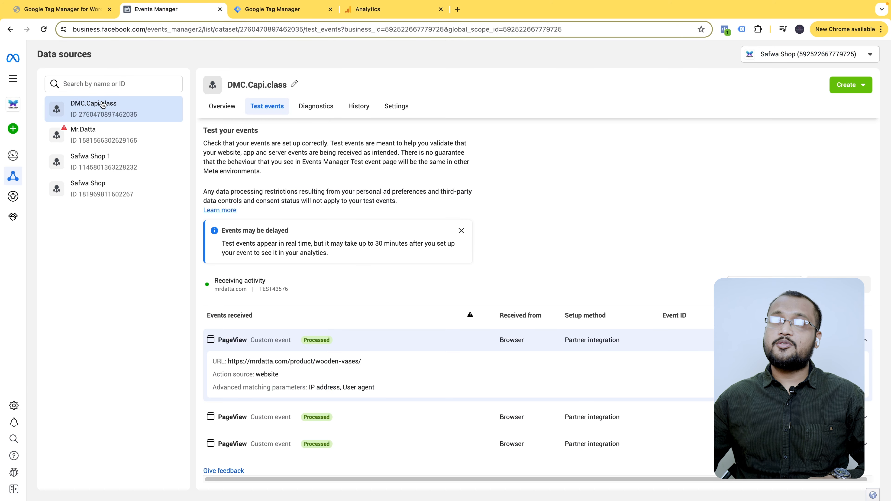
click(253, 10)
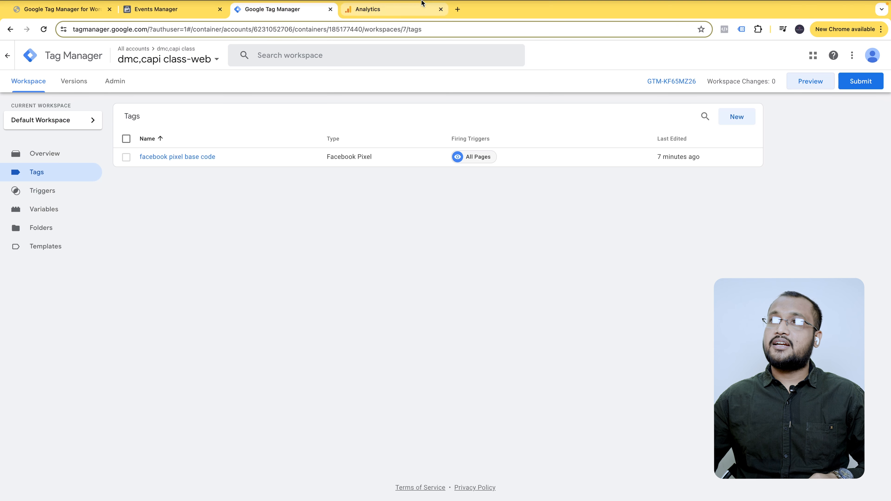
click(392, 13)
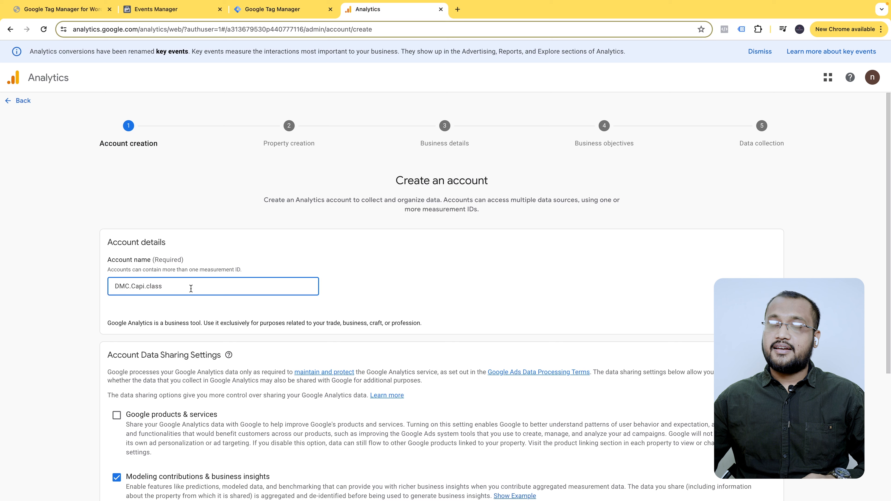
text(Ga4)
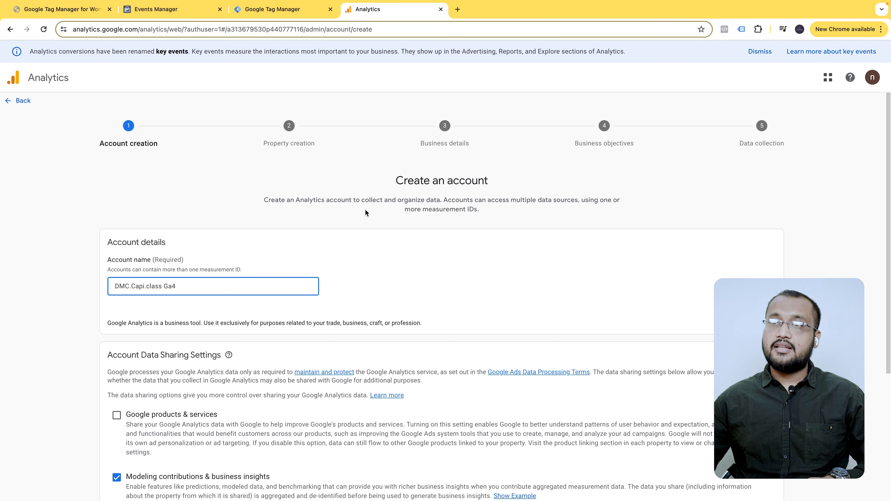
click(304, 254)
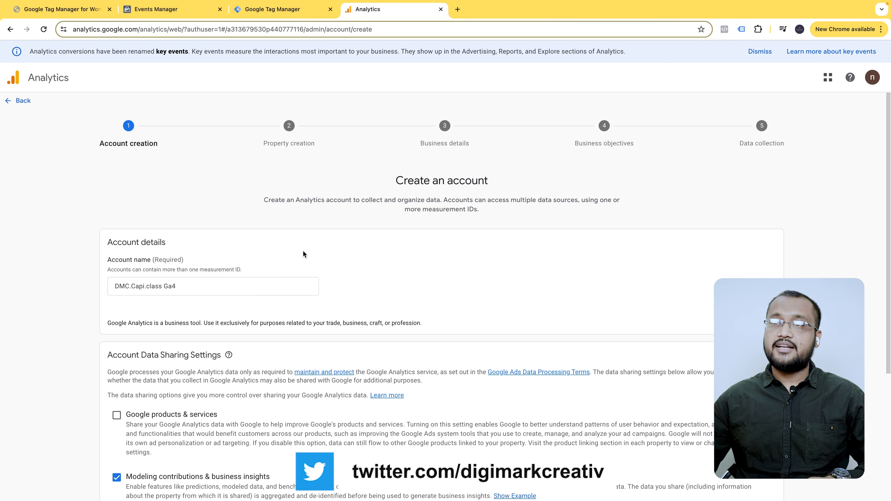
- Review the account data sharing settings, keep the default selections and continue to property creation
scroll(244, 257, down, 5)
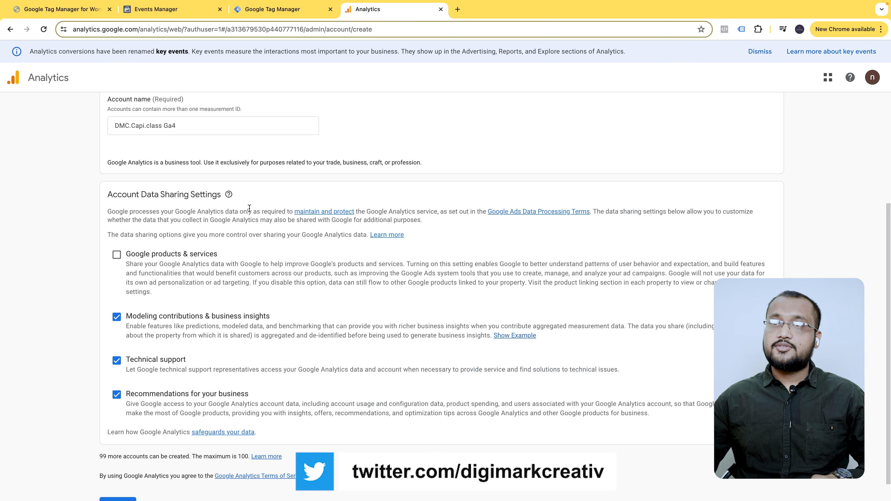
scroll(245, 257, up, 5)
scroll(263, 243, down, 5)
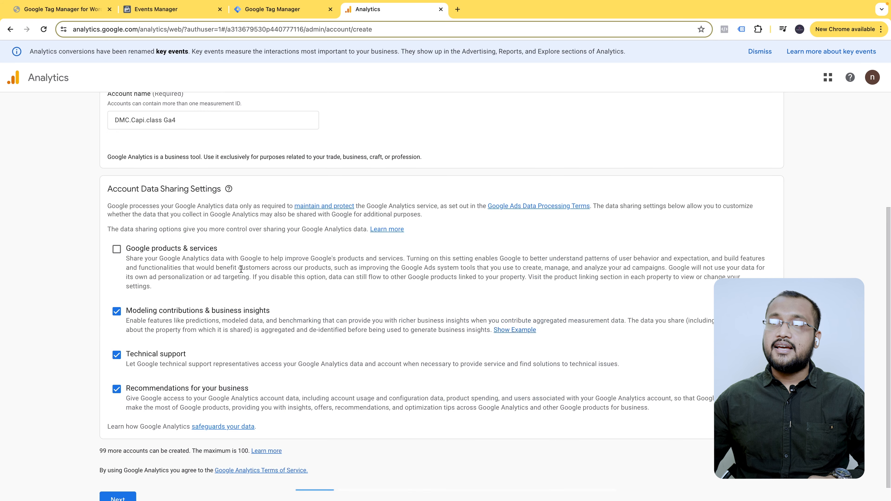
scroll(145, 341, down, 1)
click(118, 480)
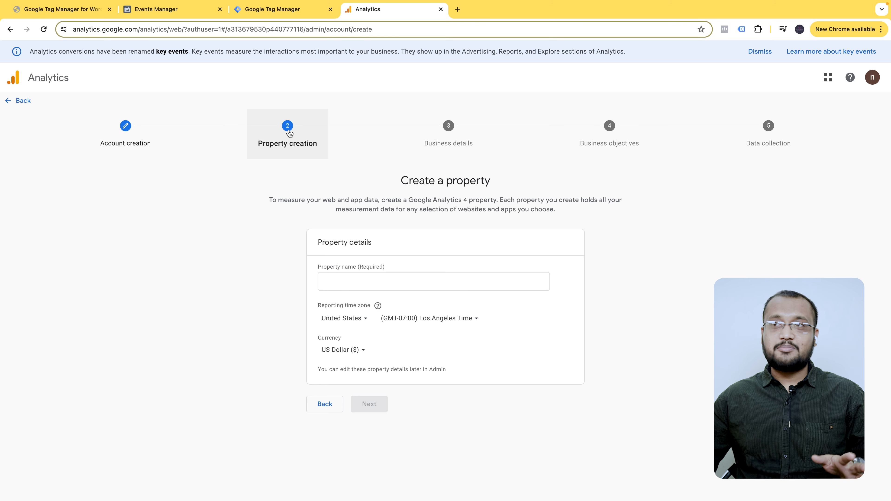
- Name the property "DMC.Capi.class" and set its reporting time zone country to Bangladesh
click(350, 289)
text(DMC.Capi.class)
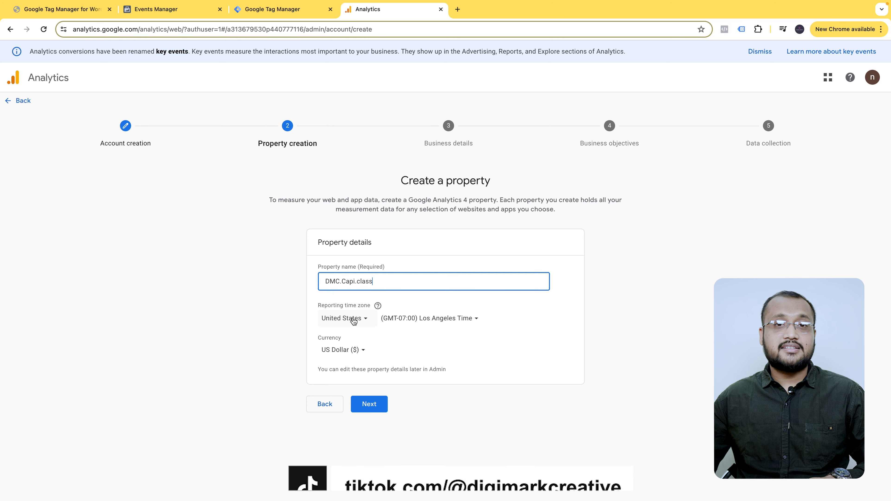
click(351, 327)
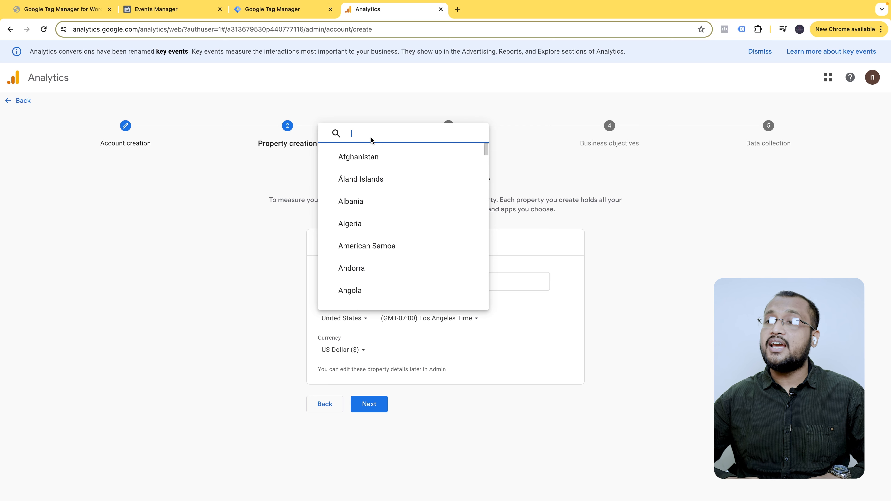
text(bang)
key(Return)
- Set the property's currency to Bangladeshi Taka and continue to the business details
click(360, 351)
scroll(420, 291, down, 3)
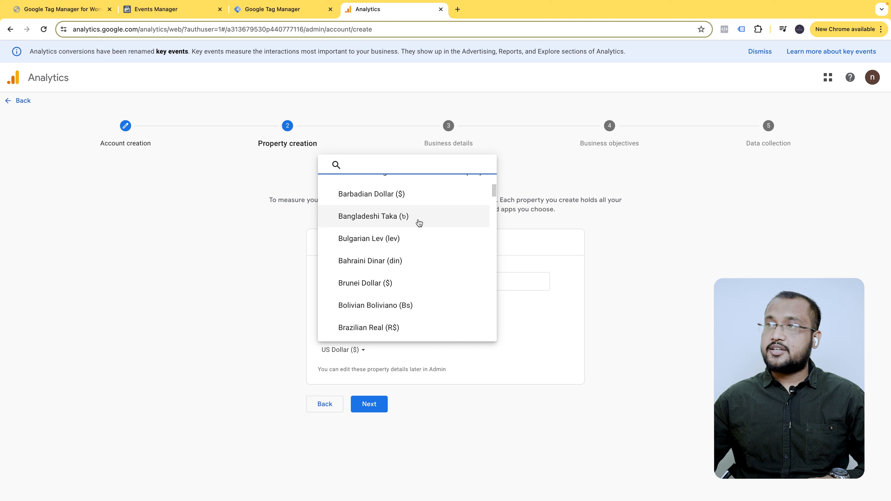
click(405, 217)
click(365, 405)
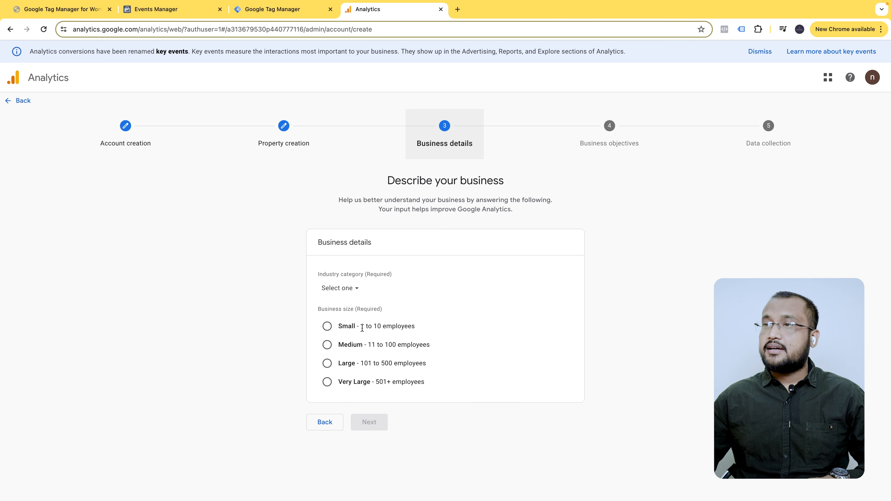
- Describe the business with industry category Business & Industrial and size Small (1 to 10 employees), and continue
click(346, 289)
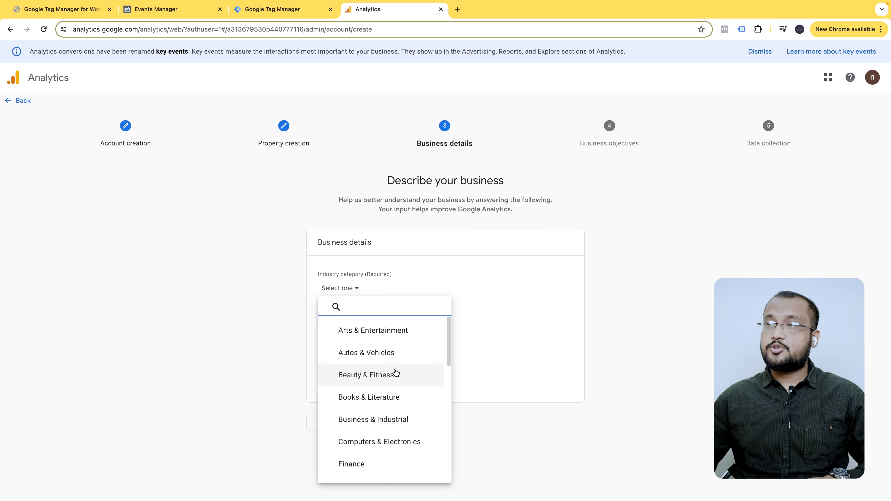
text(bu)
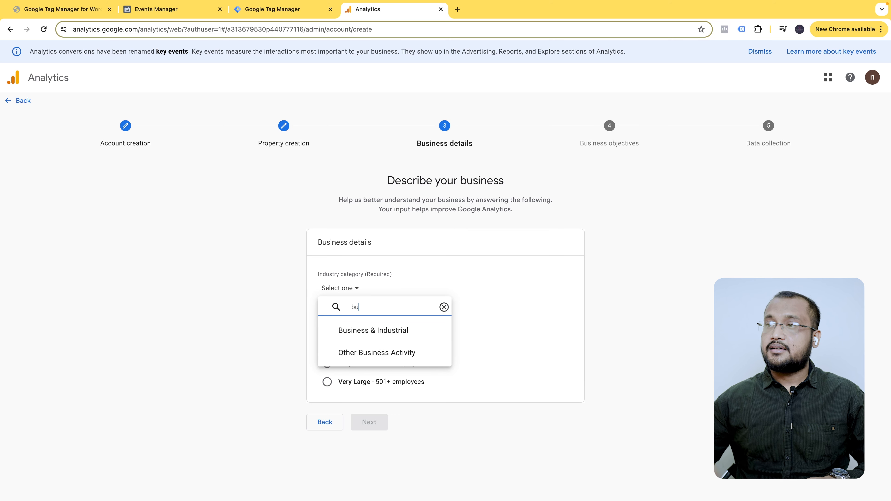
click(398, 335)
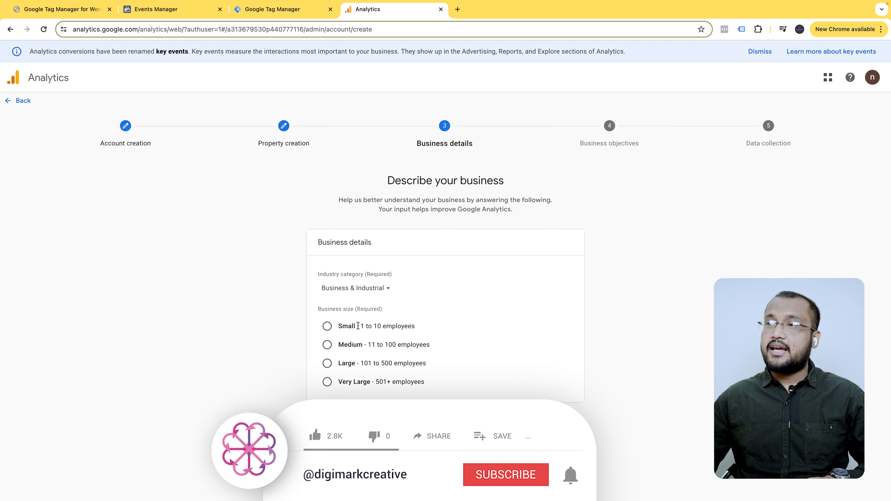
click(332, 331)
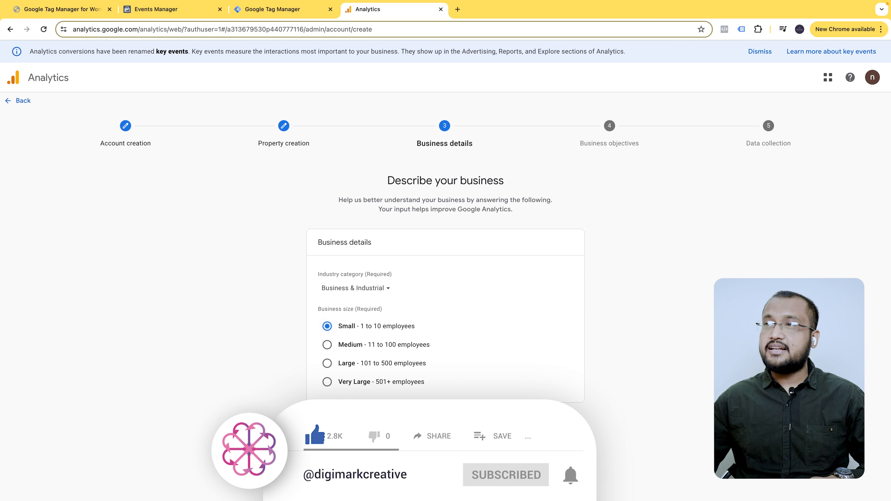
click(359, 422)
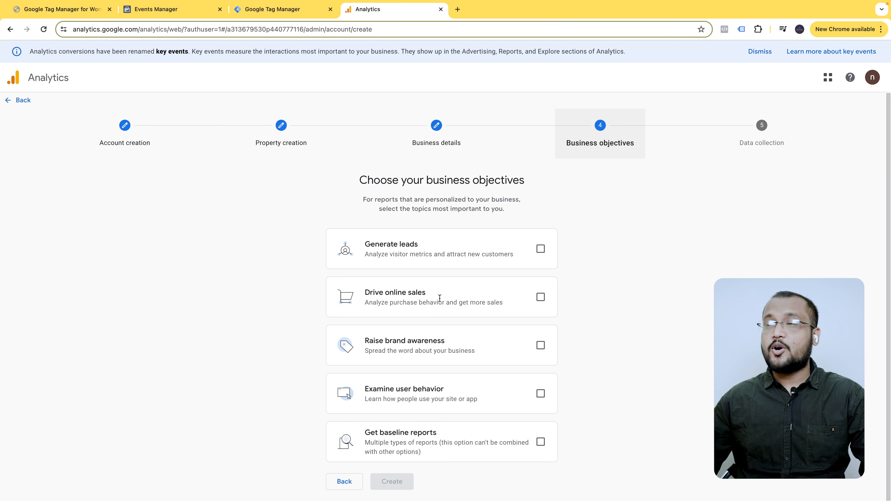
- Choose Drive online sales as the business objective and submit the account for creation
click(536, 301)
click(380, 480)
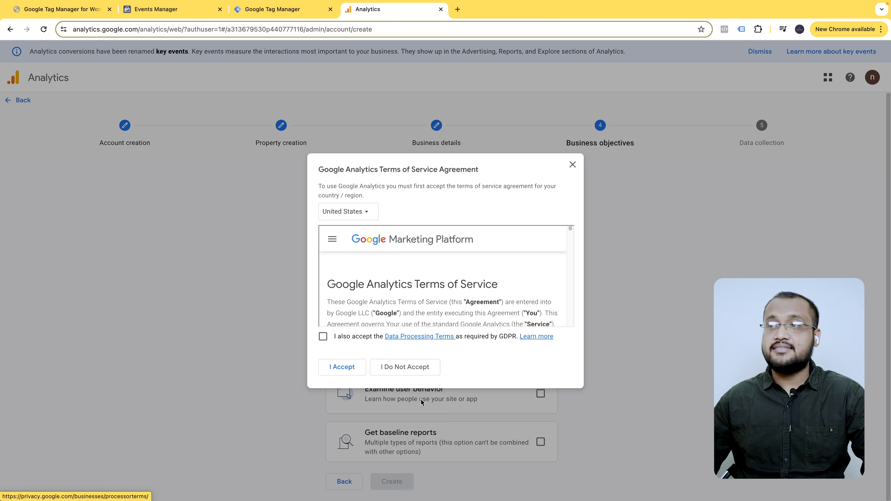
right_click(419, 367)
key(Escape)
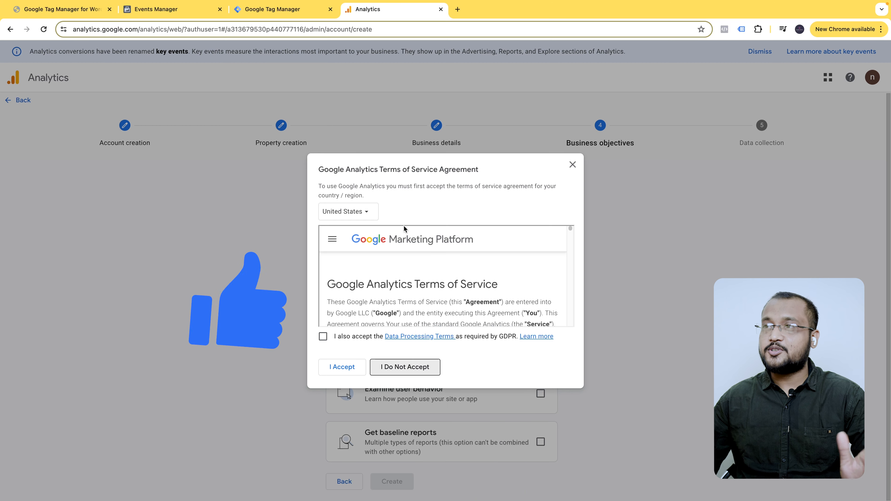
- Set the terms of service country to Bangladesh and accept the agreement including the GDPR Data Processing Terms
click(347, 211)
text(ba)
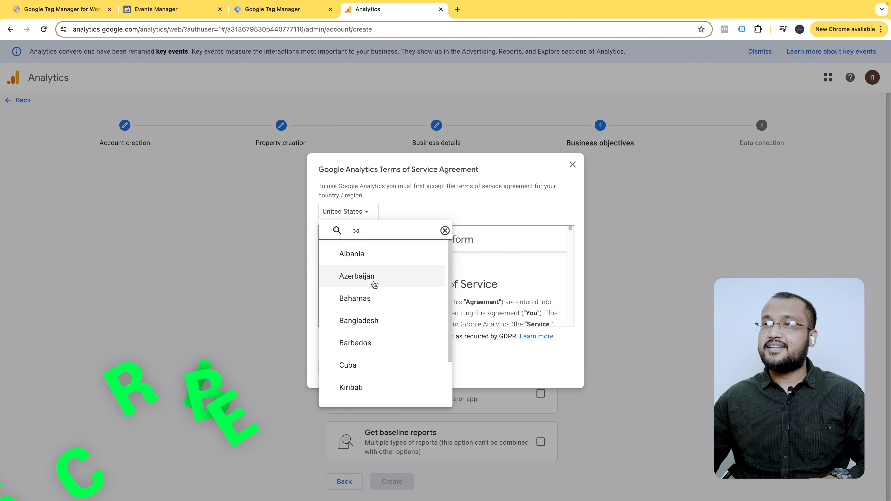
click(372, 263)
click(322, 336)
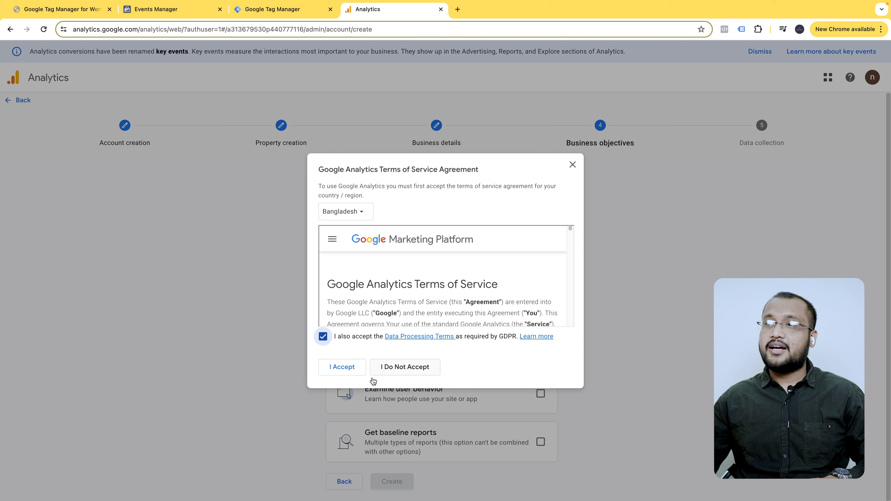
click(342, 367)
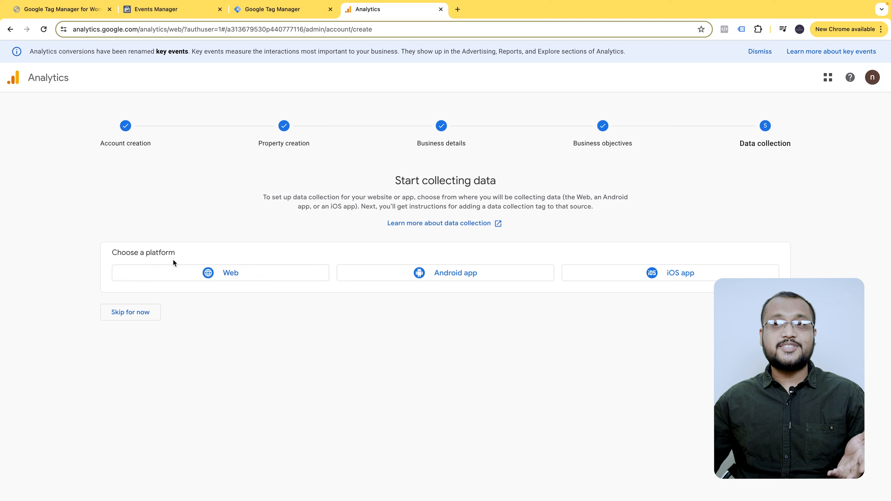
click(212, 282)
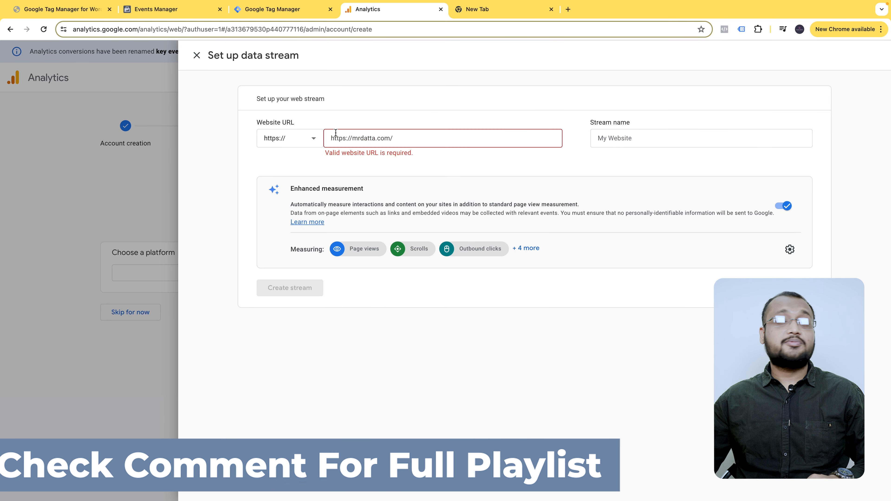
drag(353, 139, 331, 138)
key(BackSpace)
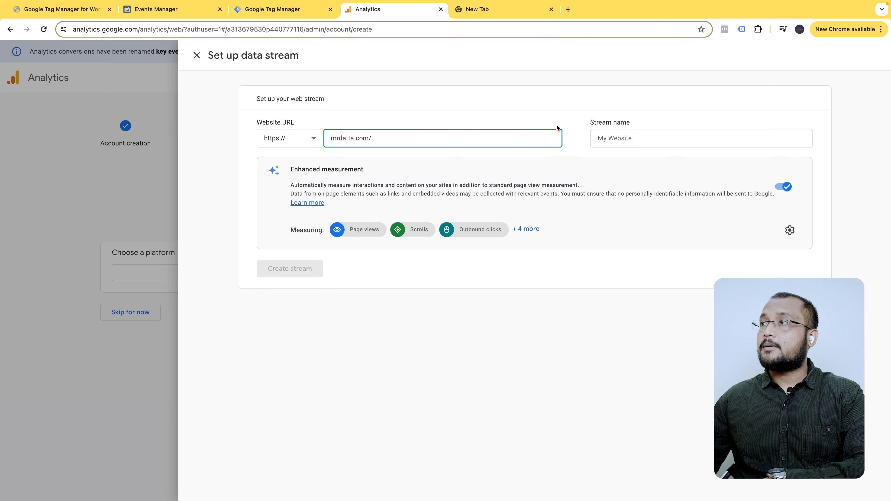
- Name the web stream "Mr.datta" and create it with enhanced measurement on
click(634, 140)
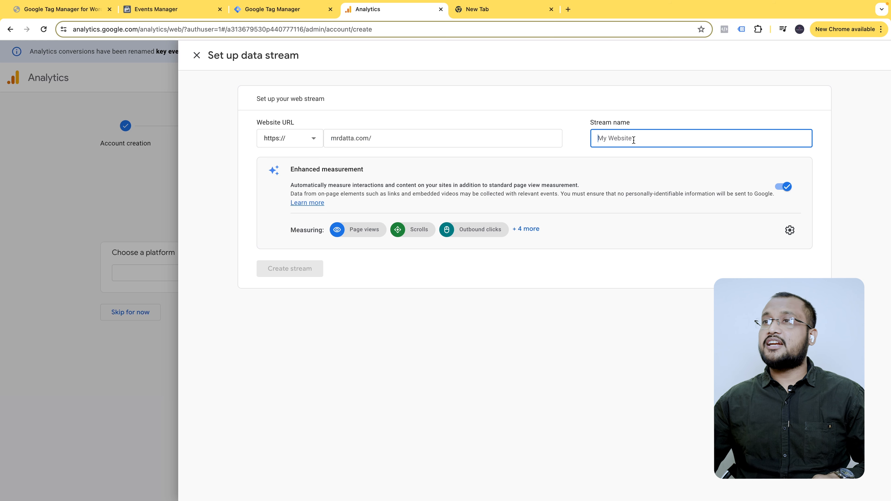
text(https://mrdatta.com/)
key(super+z)
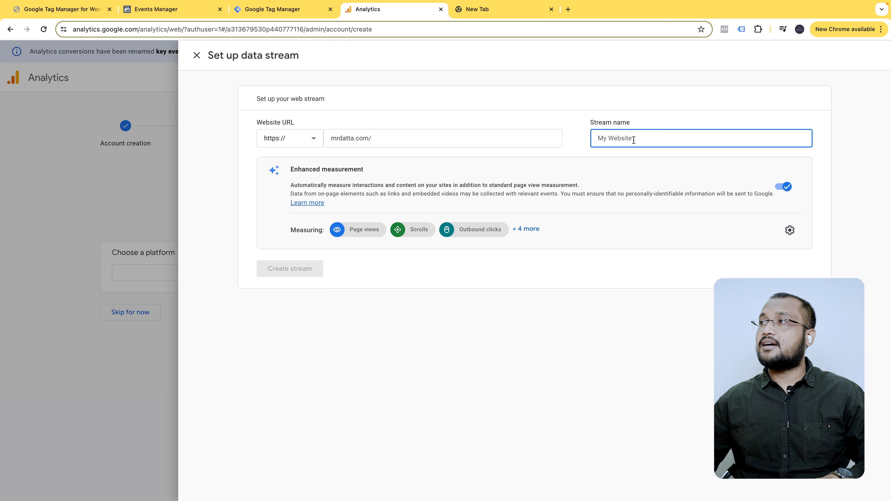
text(Mr.datta)
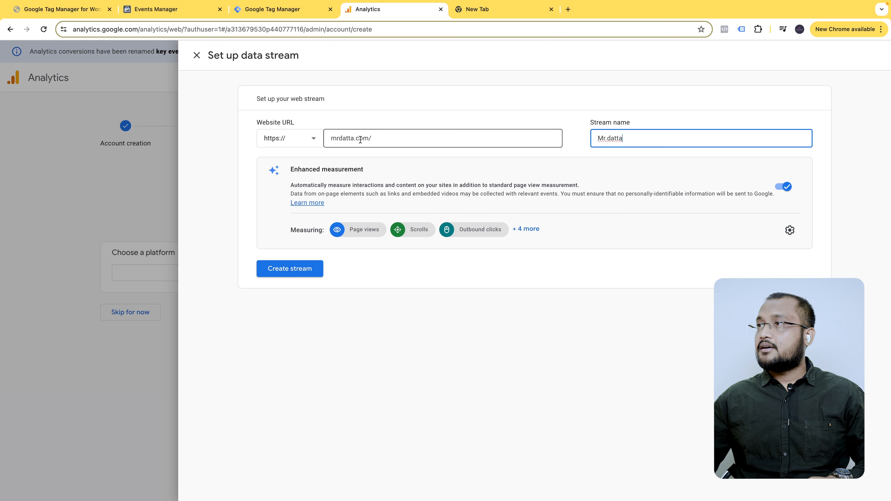
click(297, 271)
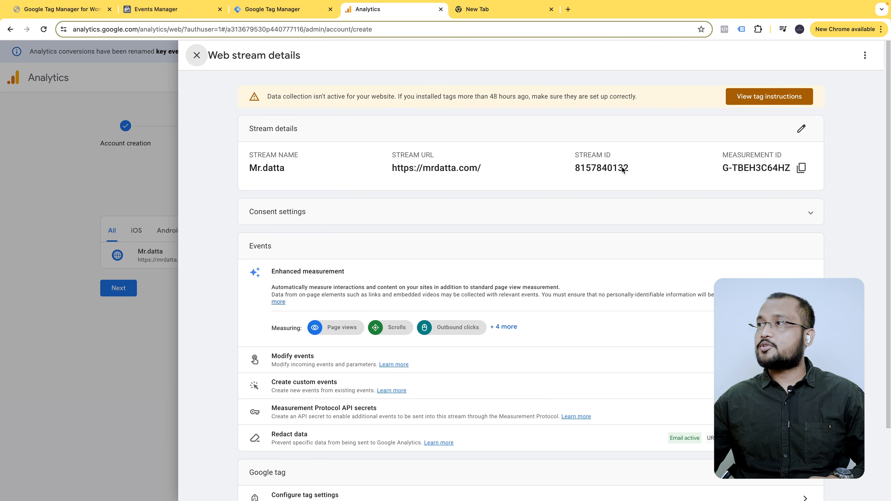
- View the tag's manual installation instructions for the web stream and return to the stream details
click(769, 97)
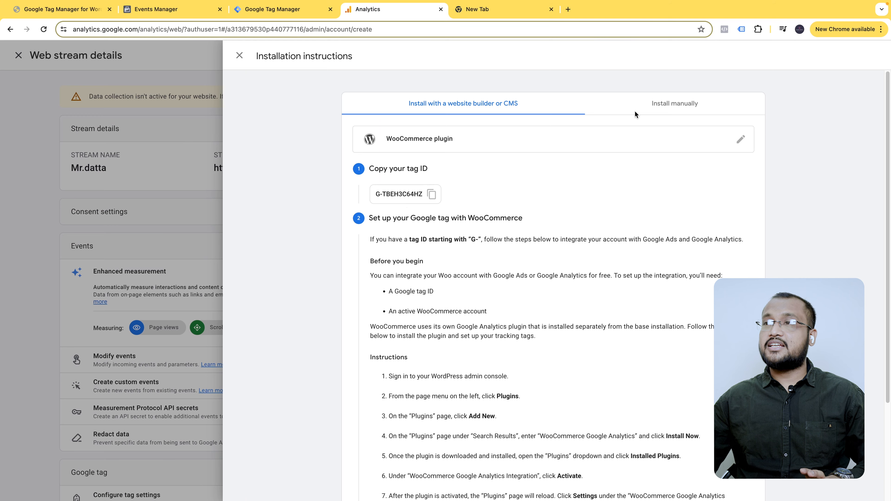
click(699, 108)
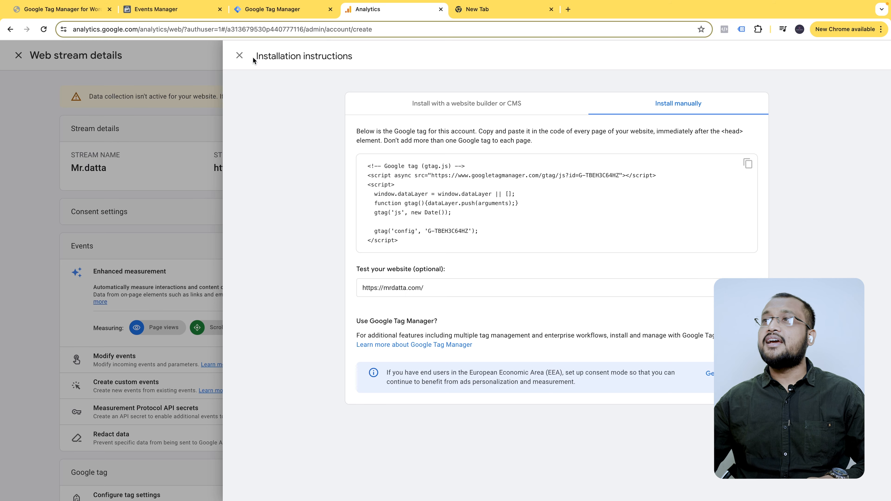
click(240, 55)
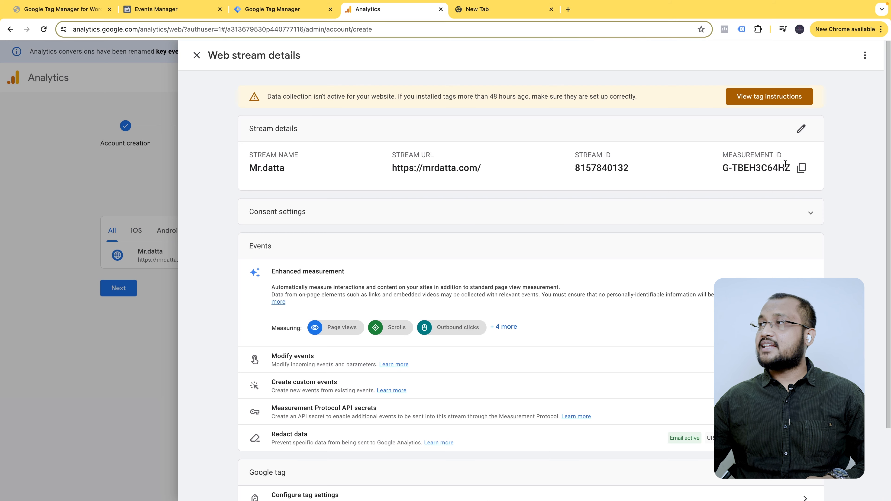
- Switch to Google Tag Manager and start a new tag named "Ga4 Measurement id" in the dmc,capi class-web container
scroll(802, 170, down, 3)
scroll(450, 215, up, 3)
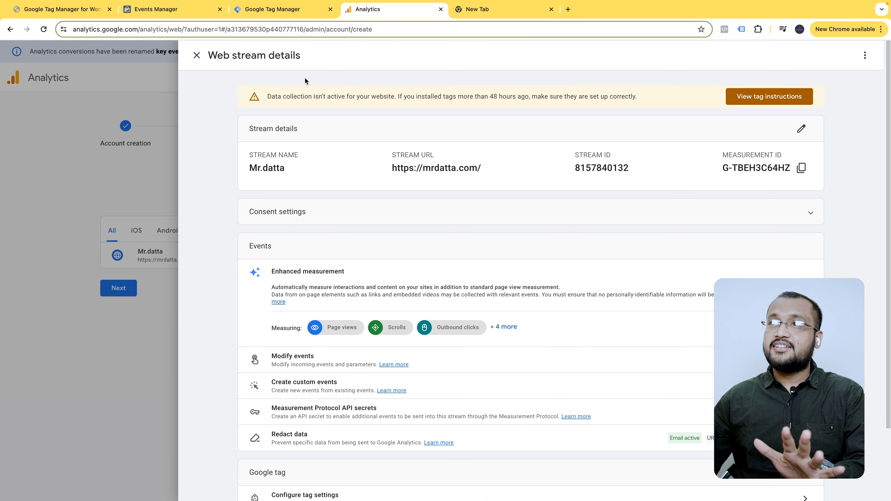
click(277, 9)
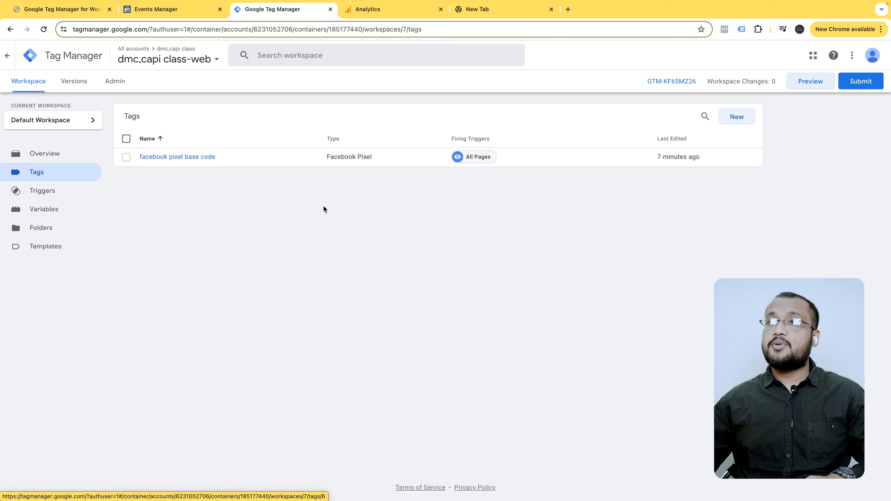
click(741, 116)
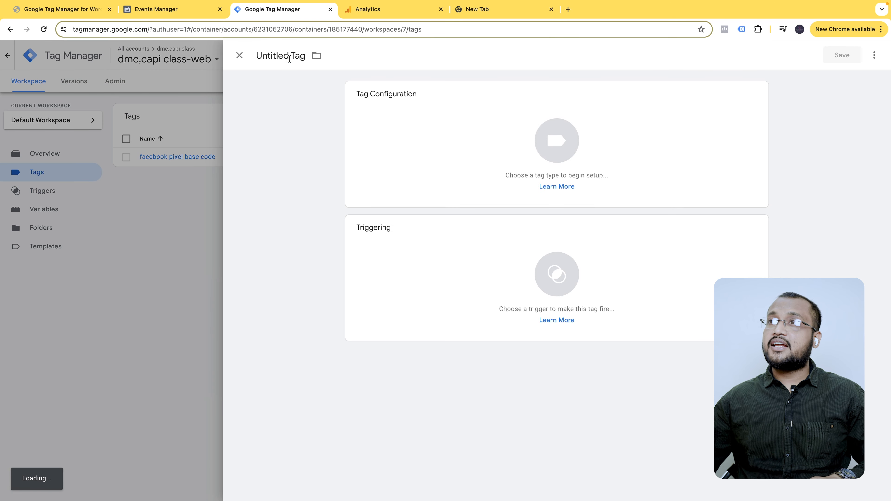
click(290, 57)
text(Ga4 Measurement id)
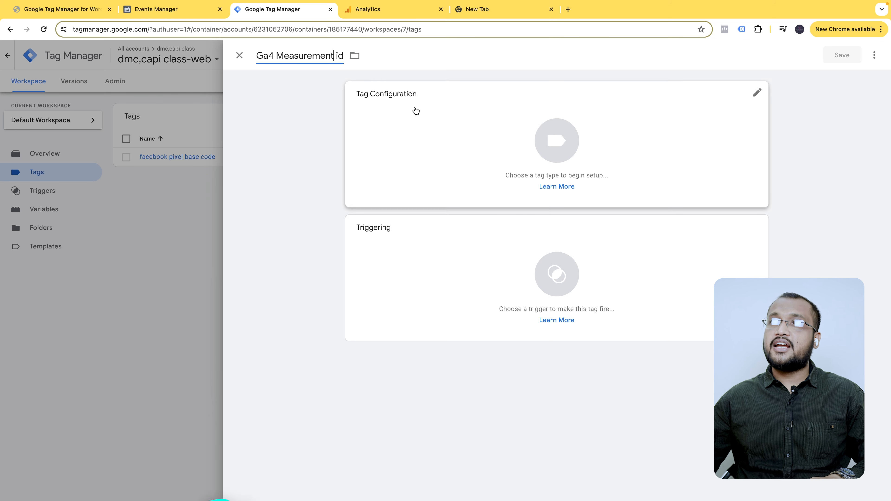
- Set the tag type to Google Tag and fill its Tag ID with the Mr.datta stream's measurement ID copied from Google Analytics
click(676, 107)
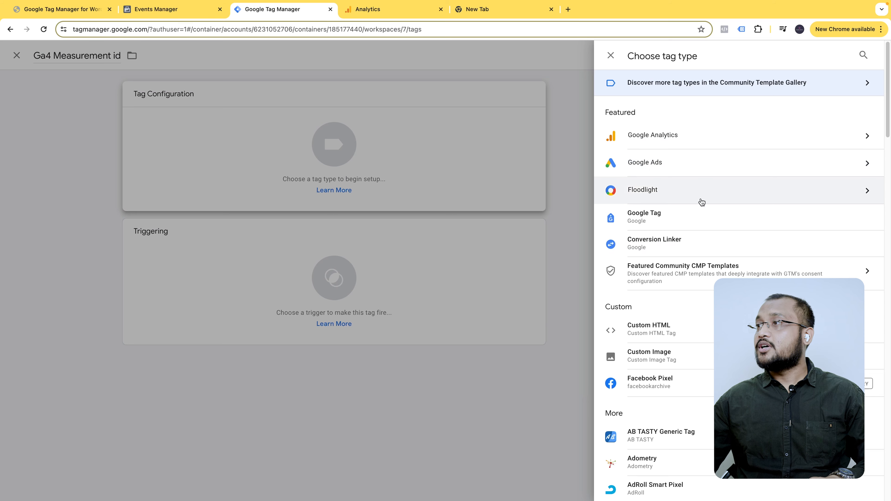
click(704, 221)
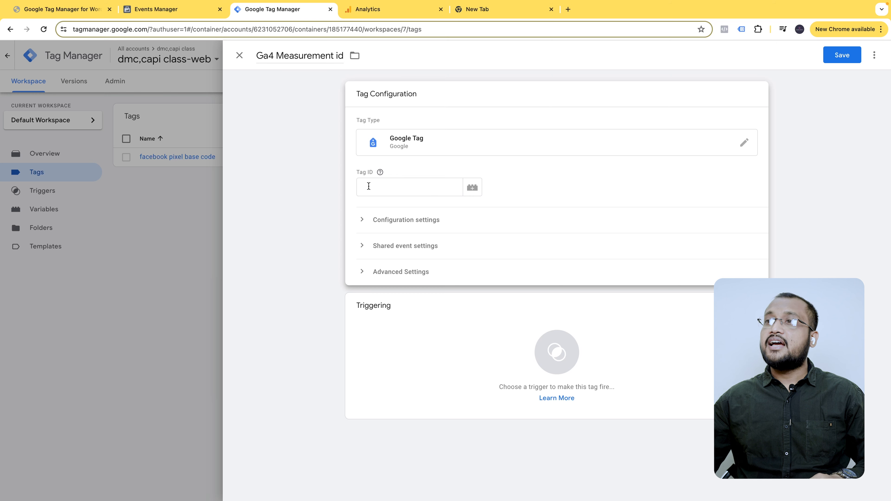
click(424, 16)
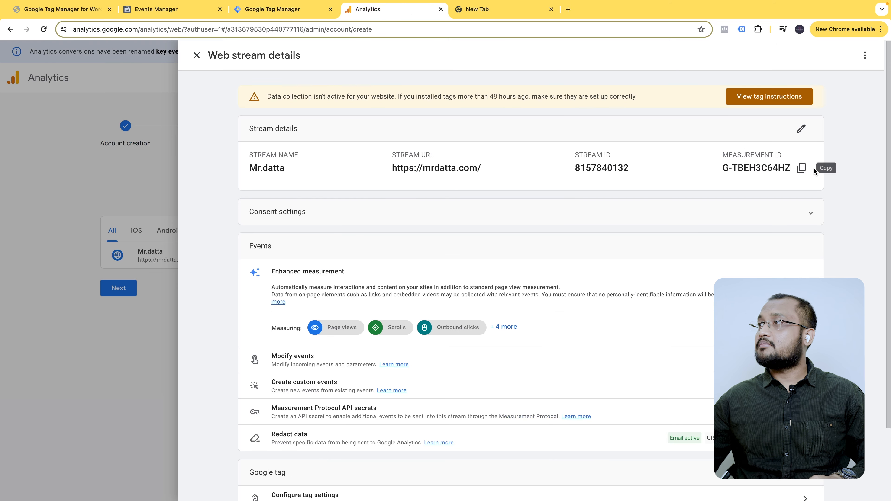
click(802, 168)
click(275, 6)
key(ctrl+v)
click(550, 173)
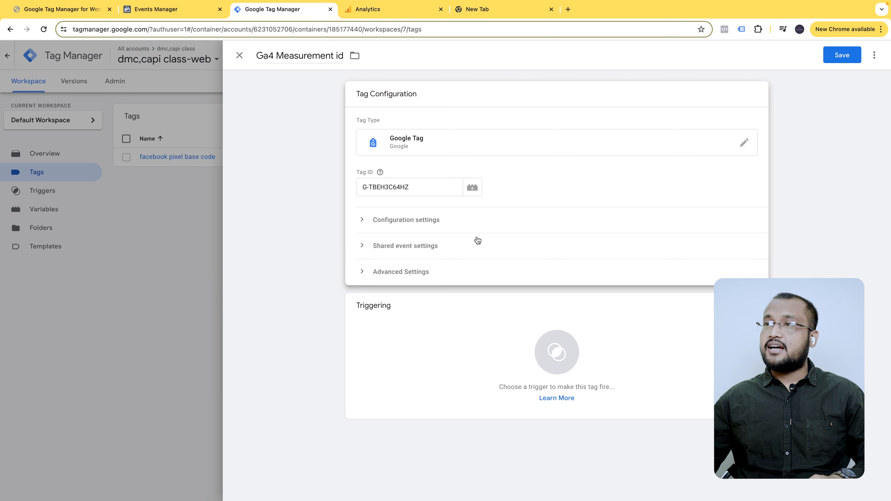
- Look over the tag's configuration settings and set the tag to fire on the All Pages trigger
click(436, 221)
click(404, 220)
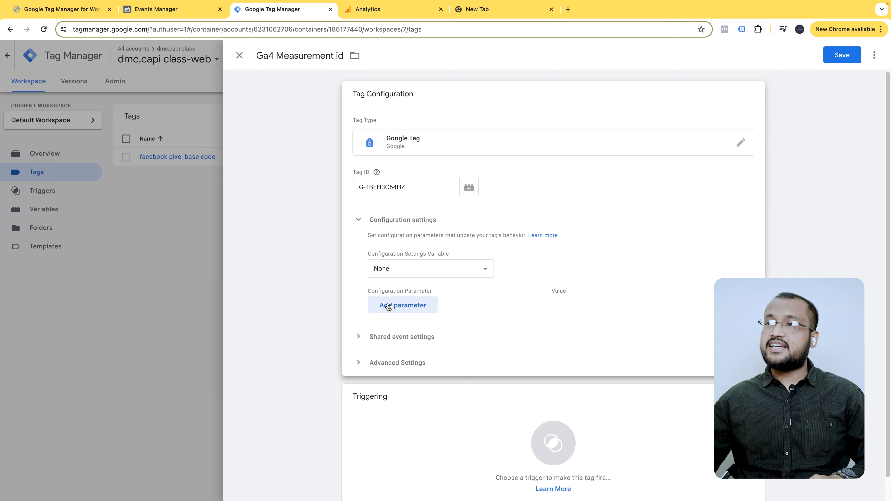
click(372, 220)
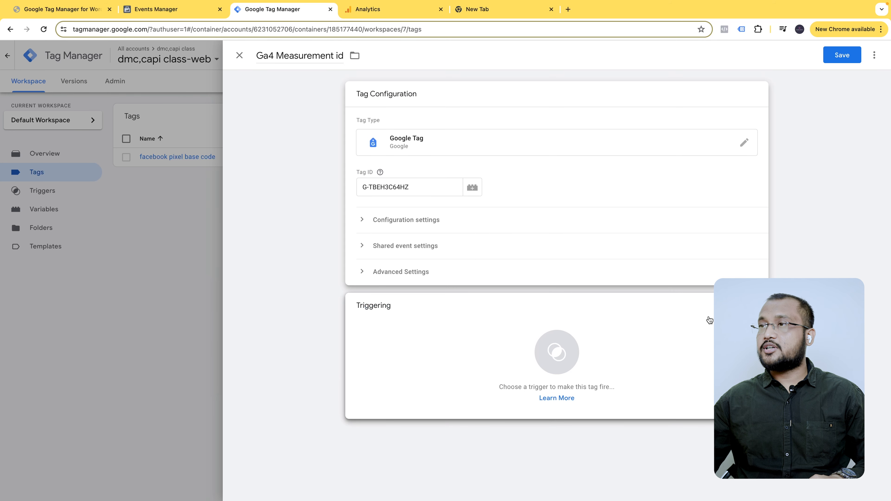
click(709, 305)
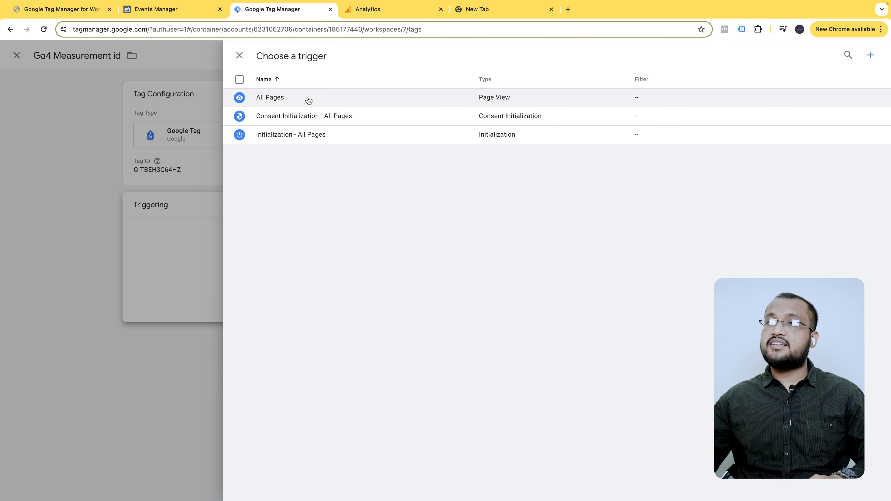
click(309, 98)
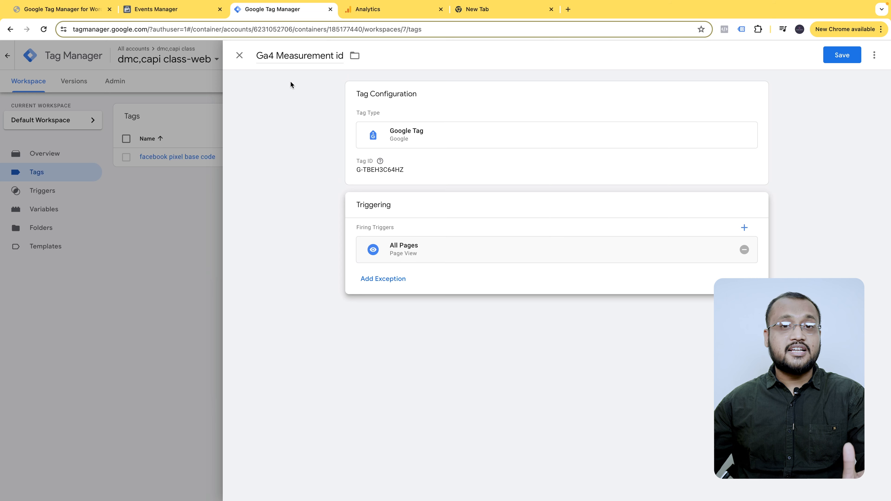
- Save the tag and publish the workspace changes as a new container version without a name or description
click(177, 10)
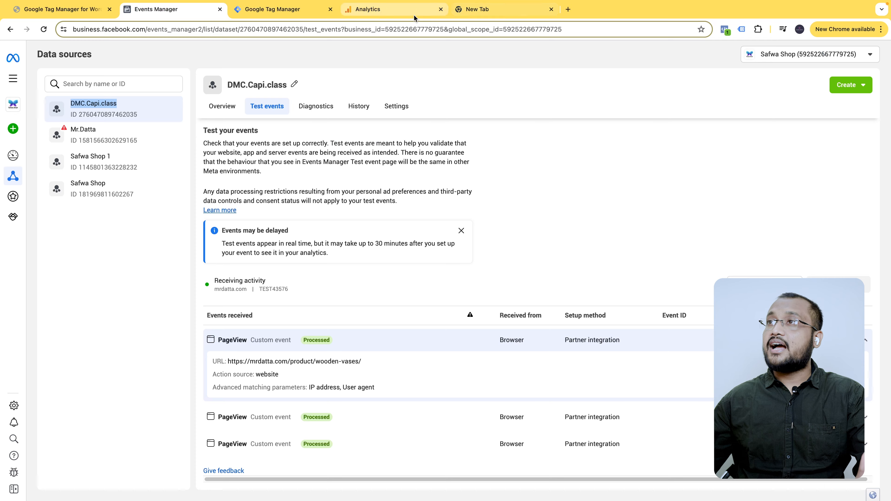
click(405, 10)
click(182, 11)
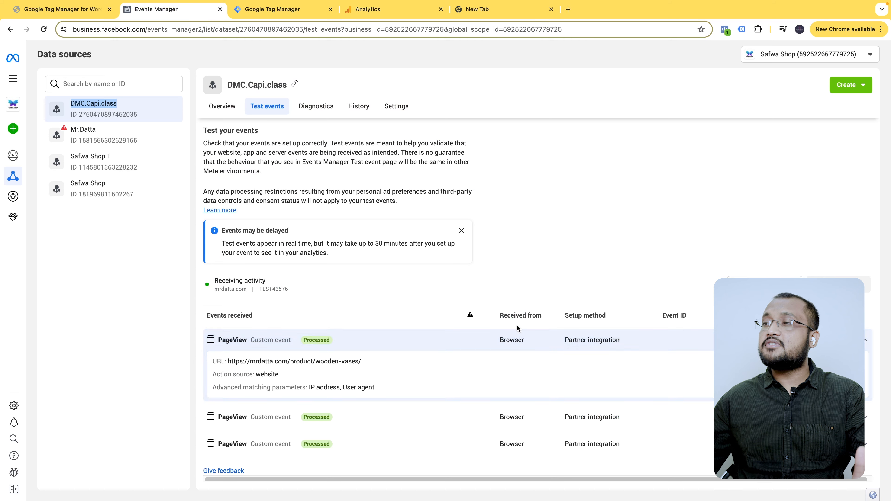
click(298, 10)
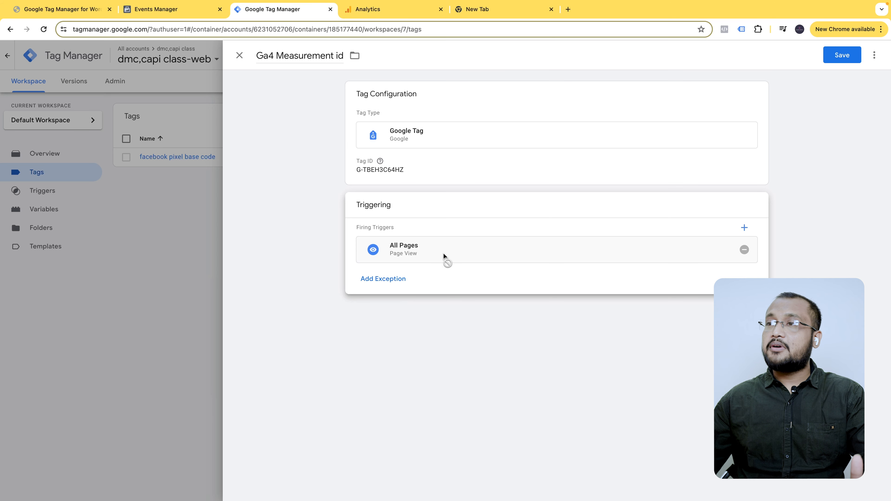
click(841, 55)
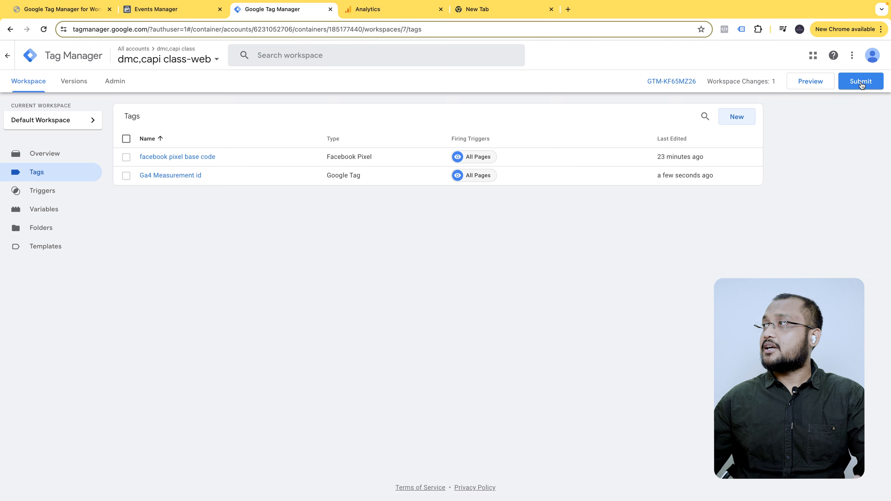
click(847, 82)
click(856, 53)
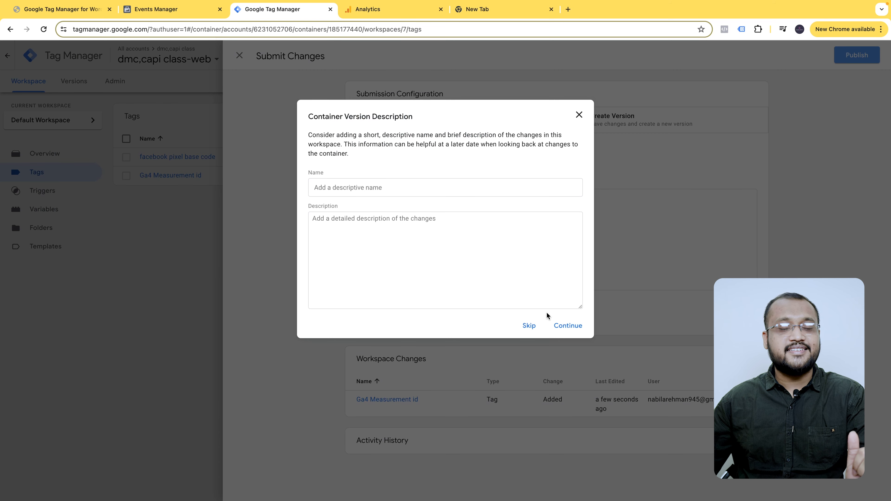
click(570, 328)
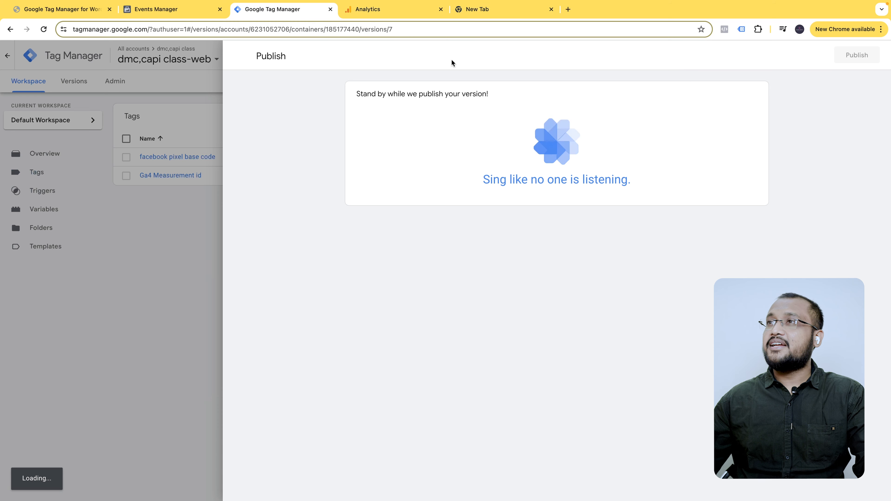
click(239, 56)
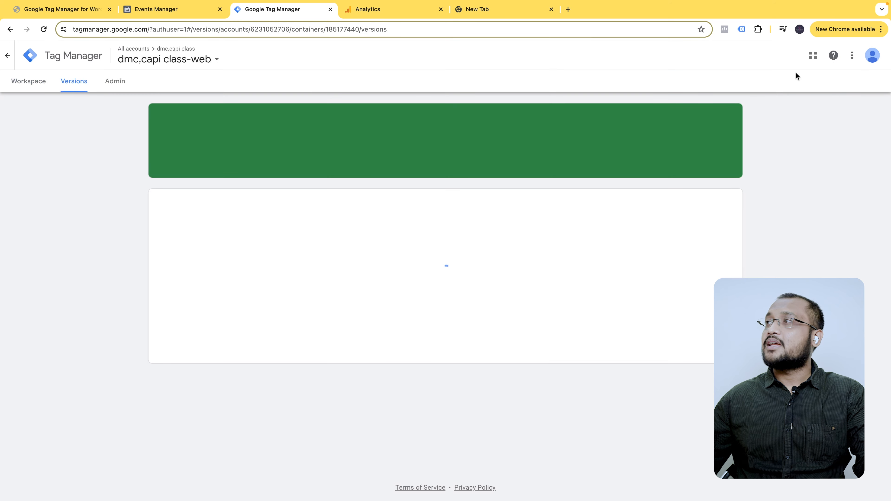
click(28, 81)
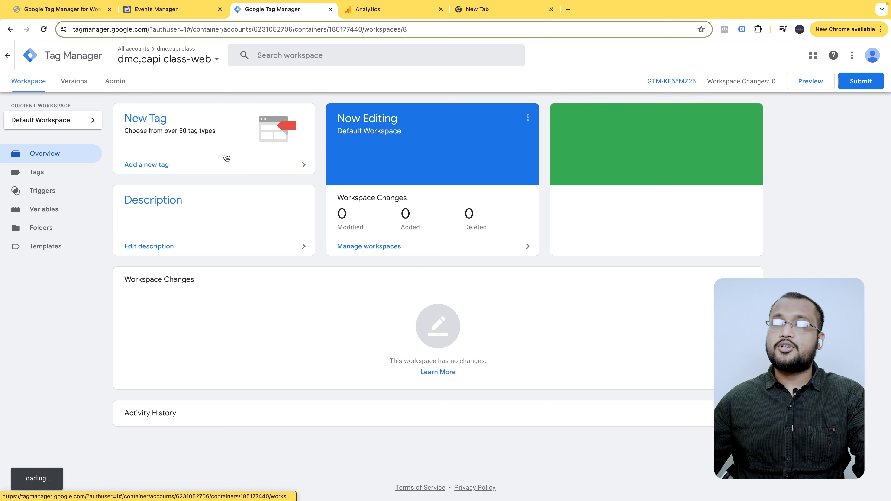
click(67, 175)
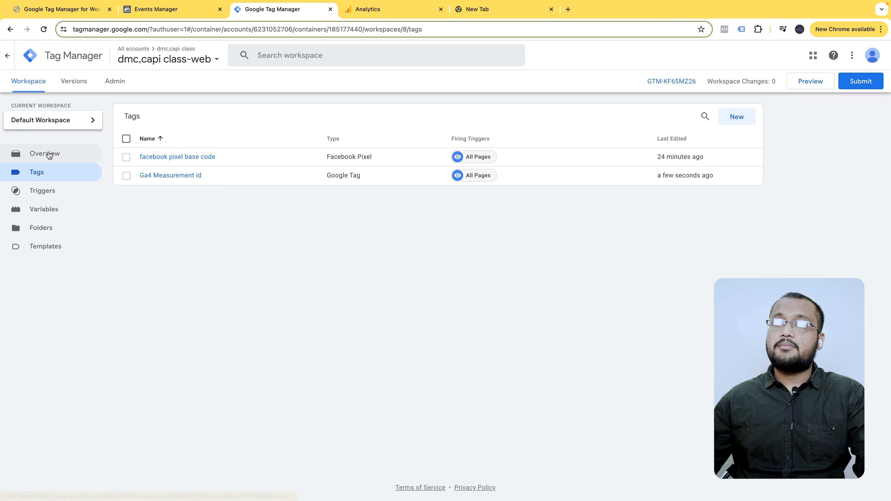
click(54, 152)
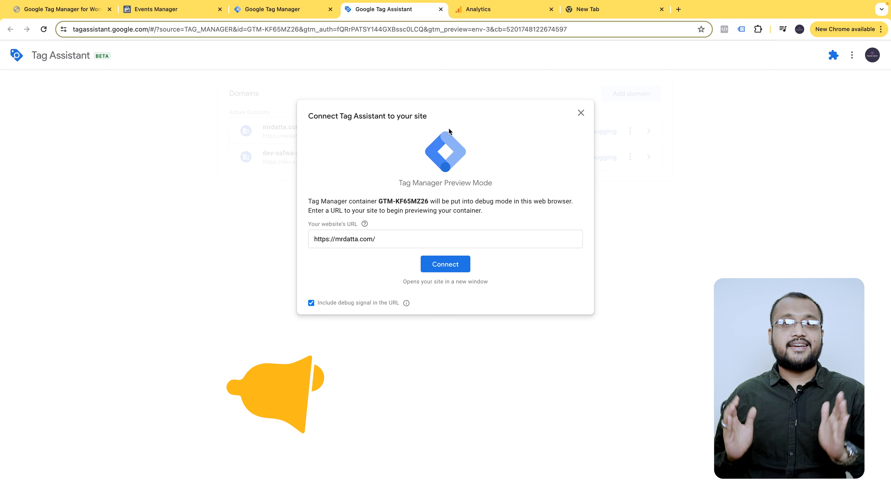
click(450, 269)
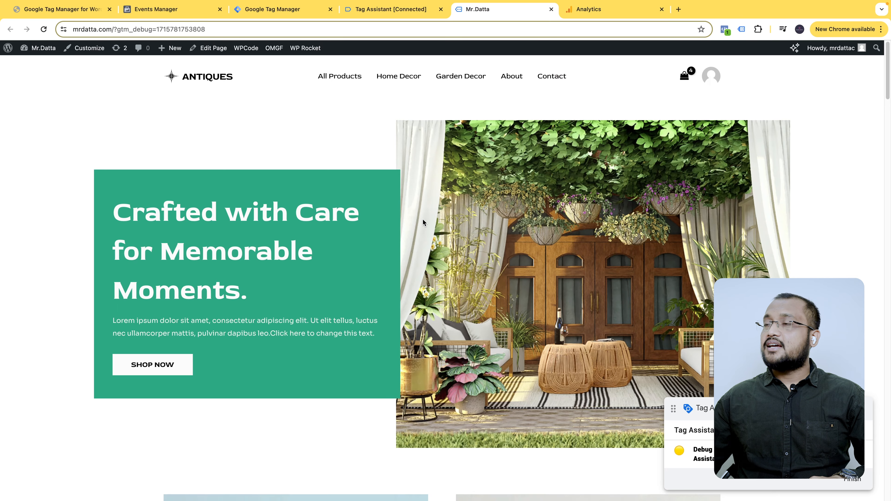
- Browse the mrdatta.com homepage and open the Wooden Vases product page in a new tab to check its tags with Tag Assistant Legacy
scroll(386, 252, down, 20)
scroll(408, 281, up, 20)
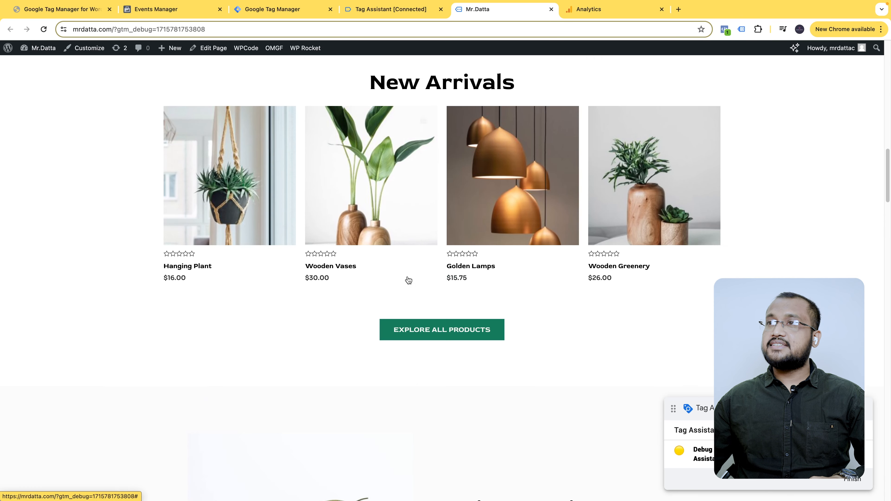
click(724, 29)
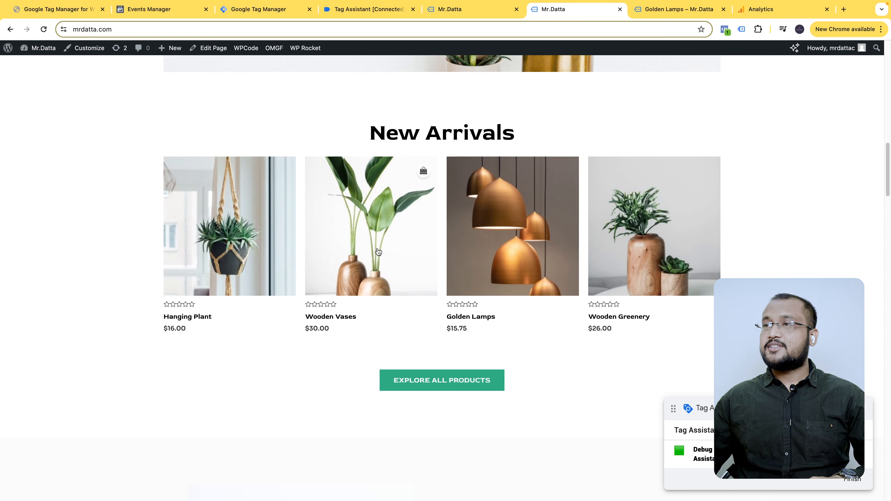
right_click(360, 221)
click(386, 230)
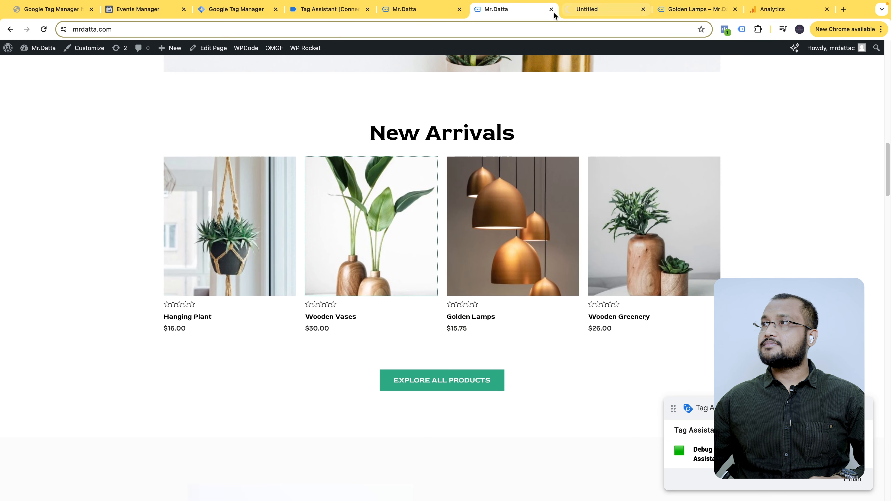
click(590, 9)
click(741, 29)
click(604, 284)
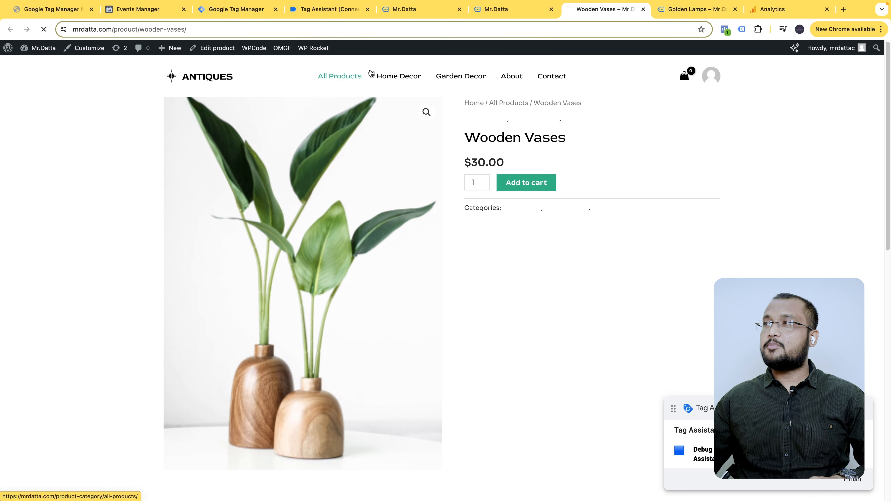
- Open the All Products category page and view the details of its Global site tag (gtag.js) in Tag Assistant Legacy
click(344, 78)
click(741, 30)
click(821, 246)
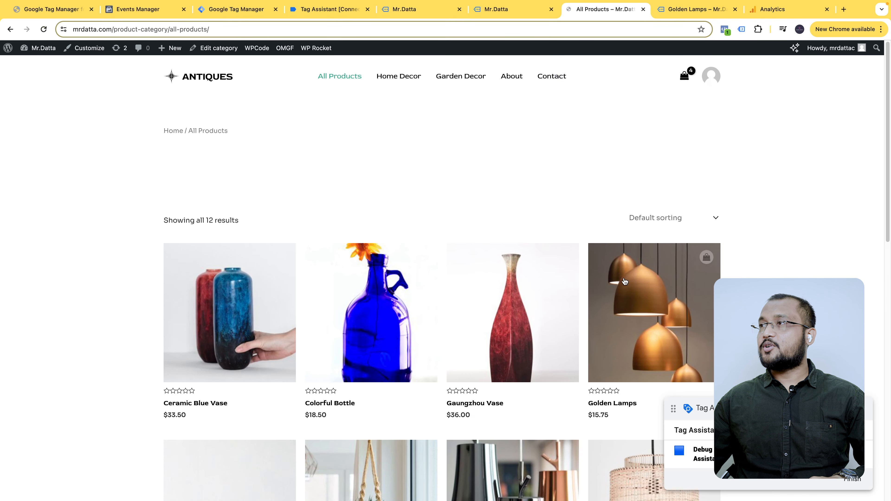
scroll(772, 253, down, 5)
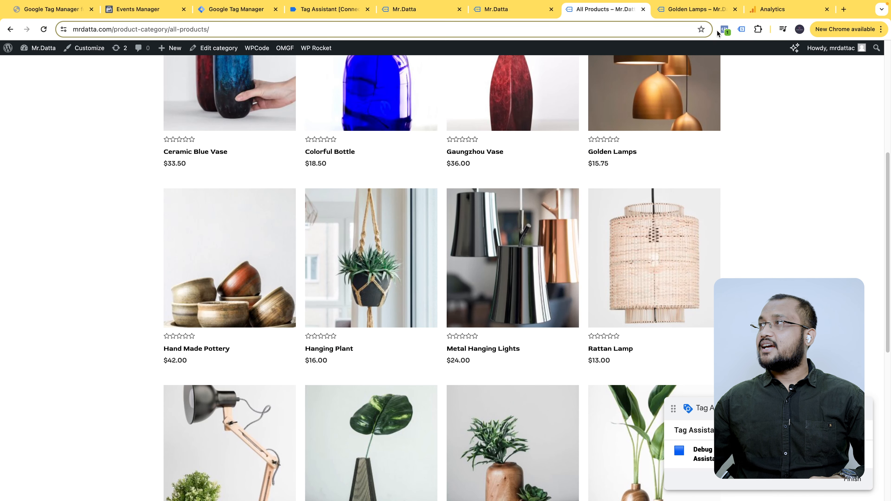
click(741, 29)
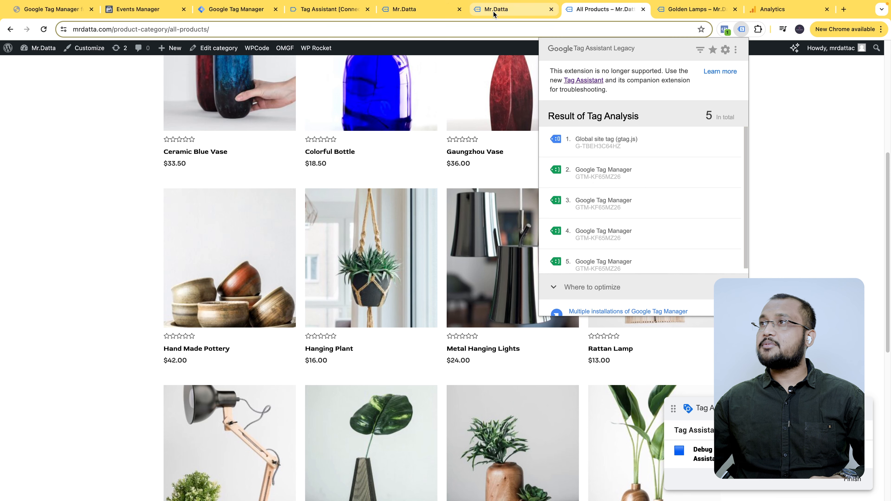
click(255, 11)
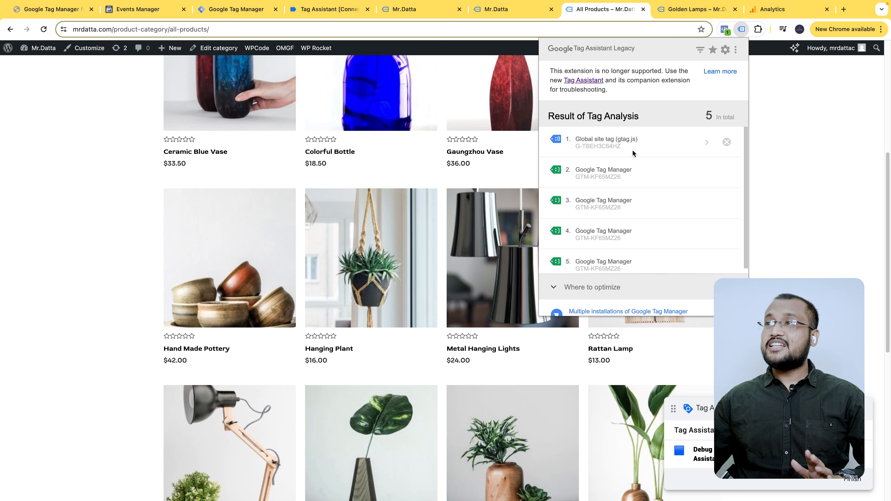
click(689, 141)
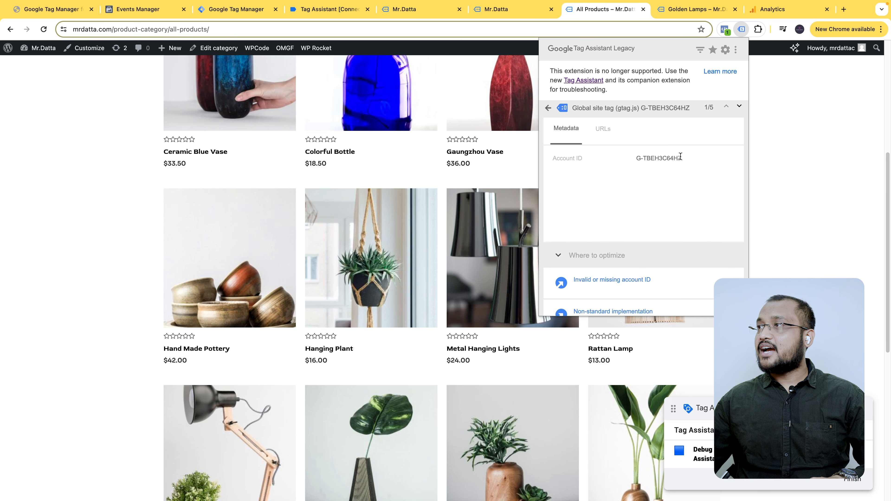
- Compare the Global site tag's account ID on the All Products page with the web stream's measurement ID in Google Analytics
click(772, 10)
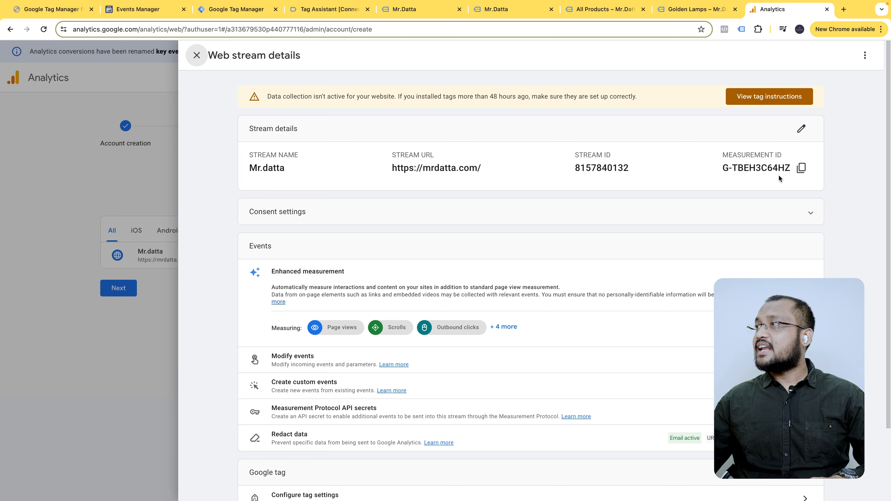
click(709, 10)
click(632, 12)
click(698, 10)
click(741, 30)
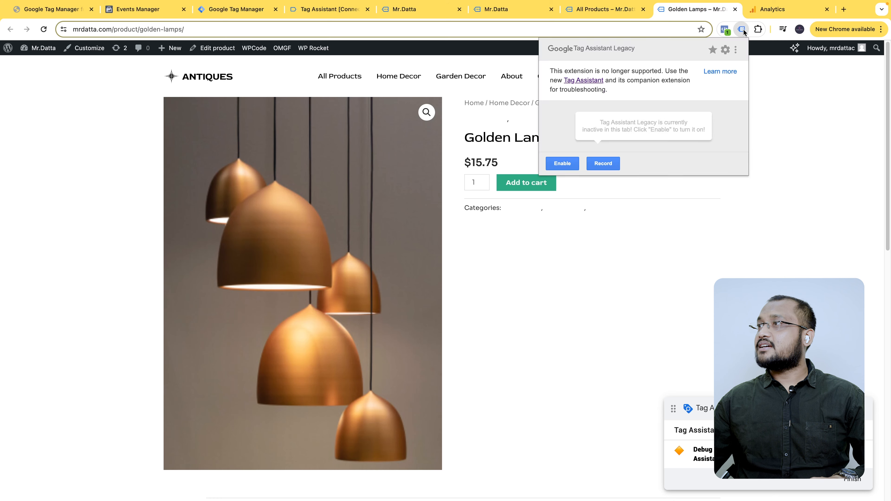
click(603, 11)
click(741, 30)
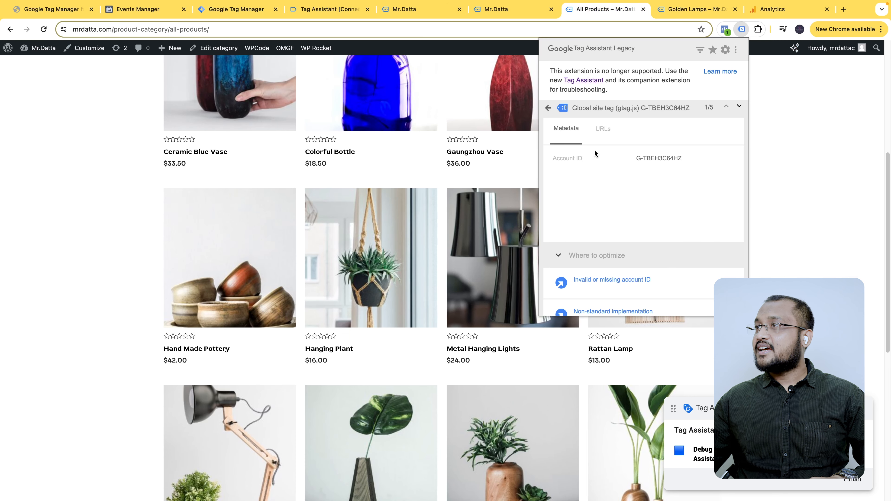